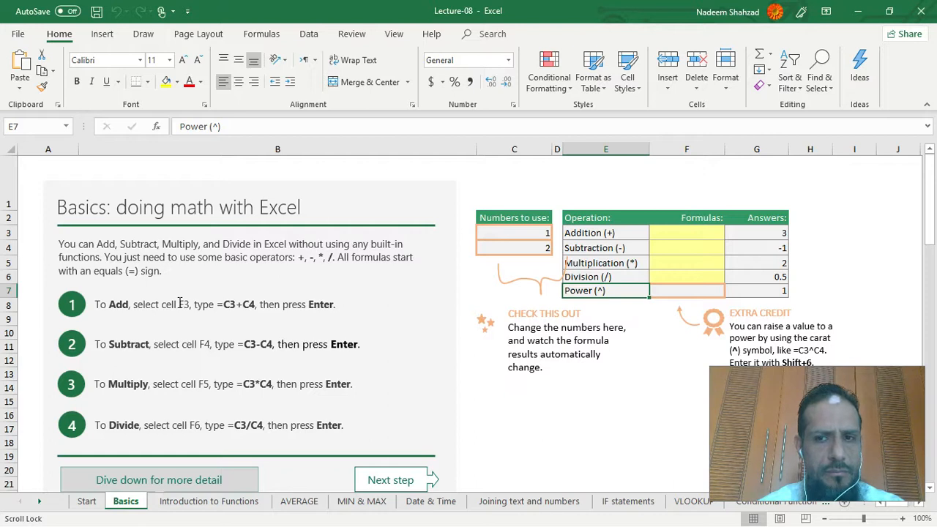
pyautogui.click(687, 237)
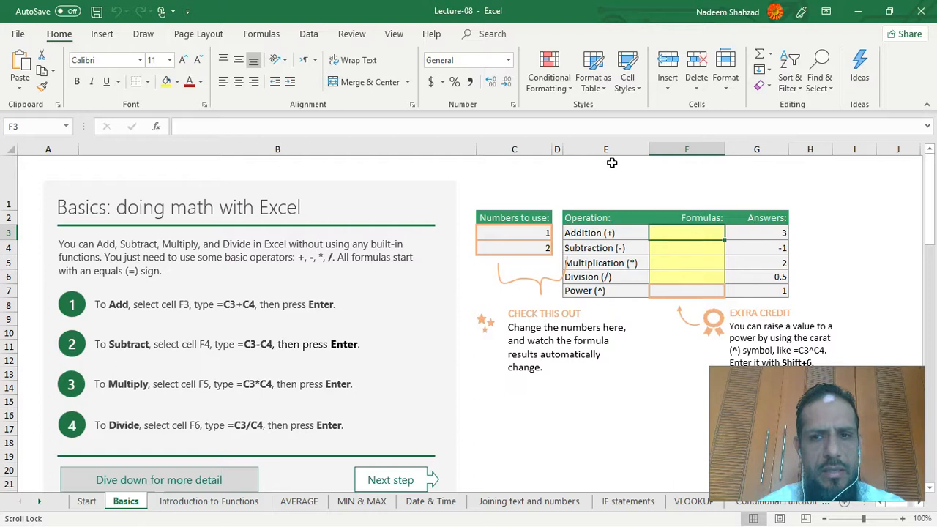
pyautogui.click(522, 247)
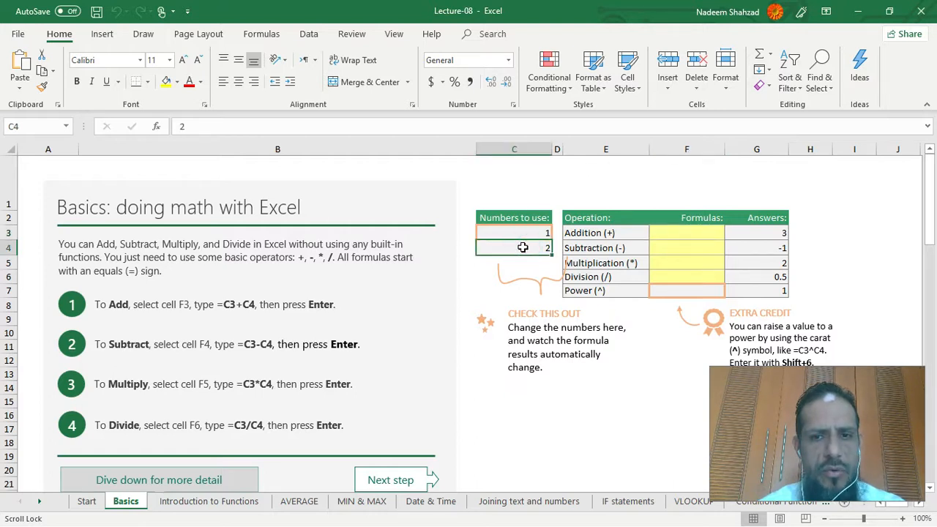
pyautogui.click(524, 233)
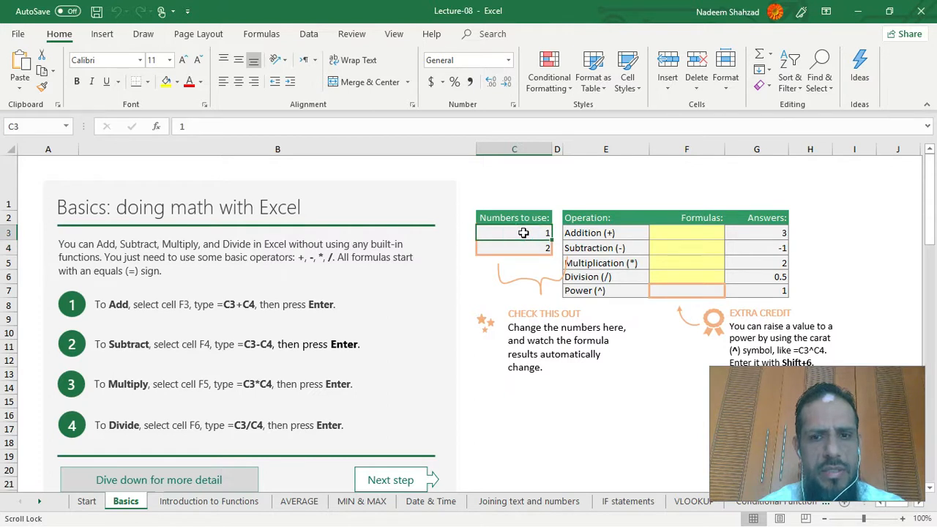
pyautogui.click(524, 247)
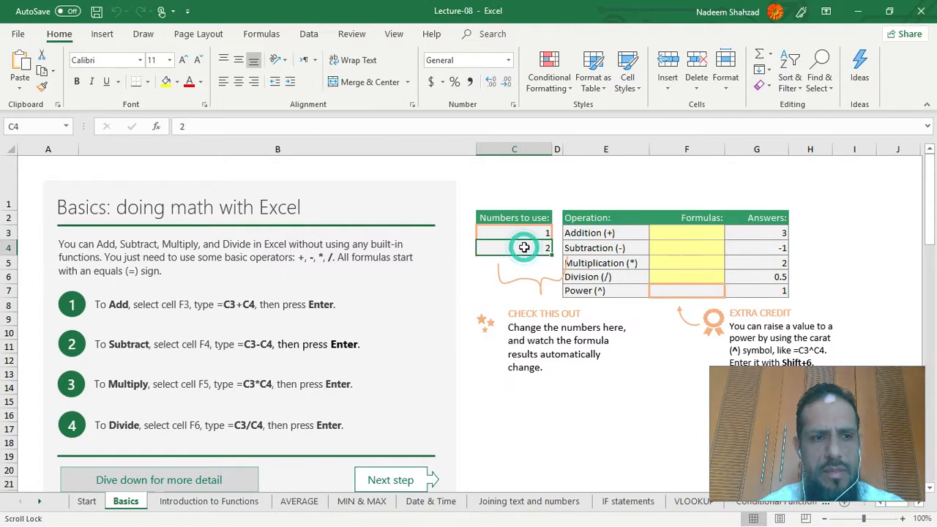
pyautogui.click(526, 235)
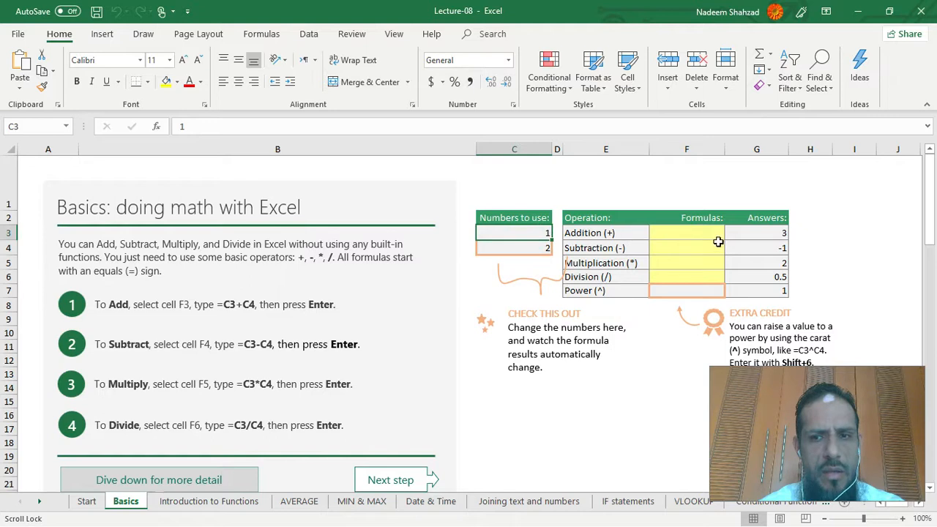
# Enter the formula =(C3+C4) in cell F3 for the addition row.
pyautogui.click(690, 232)
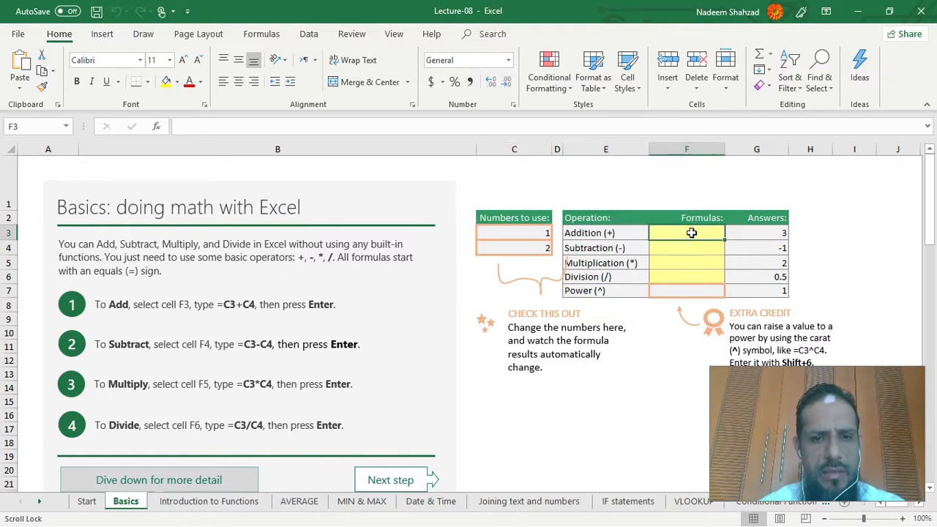
pyautogui.click(389, 125)
pyautogui.write('=')
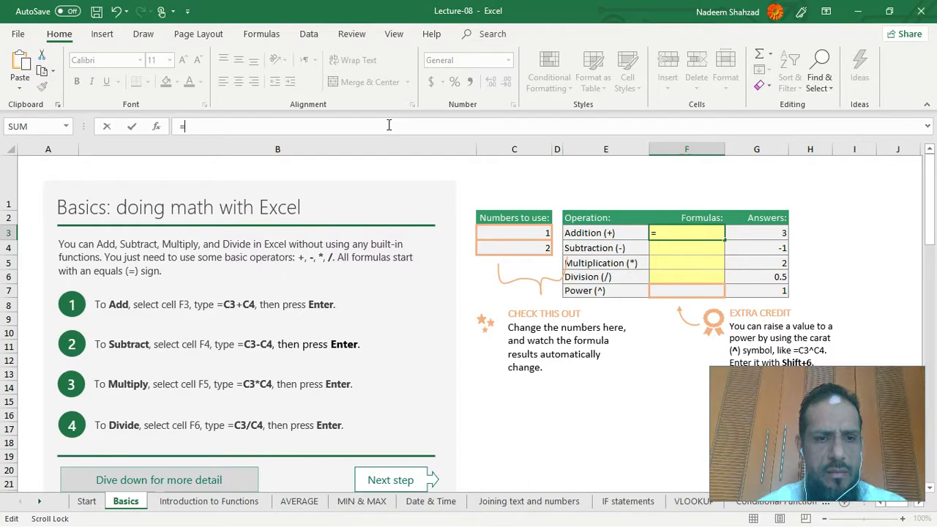
pyautogui.write('(')
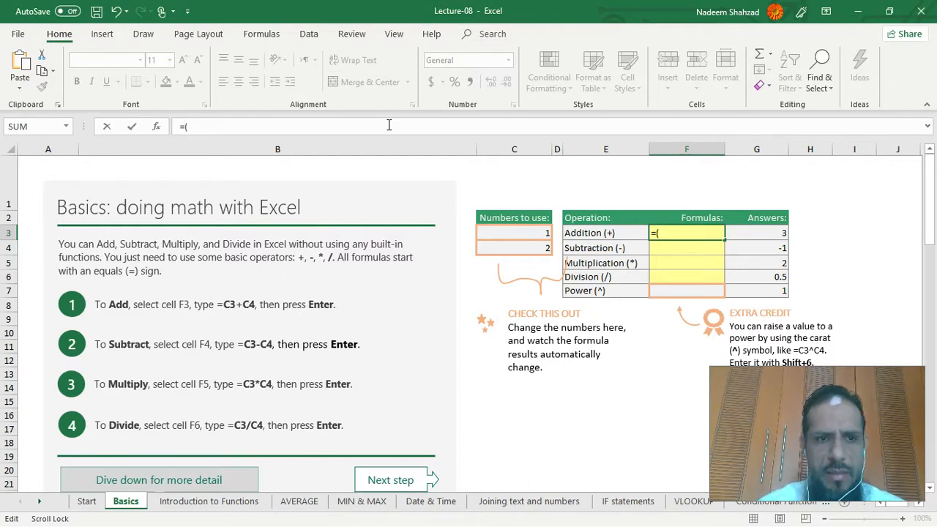
pyautogui.write('c')
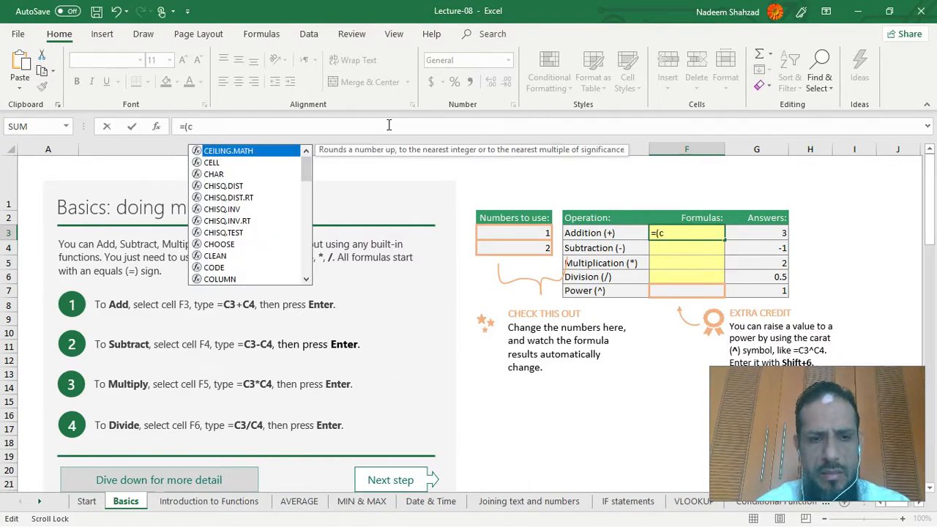
pyautogui.write('3')
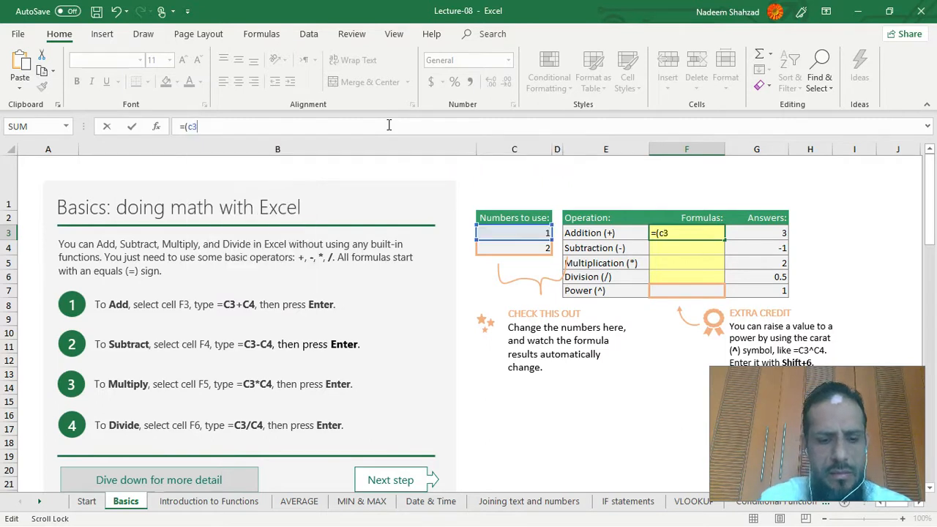
pyautogui.write('+c')
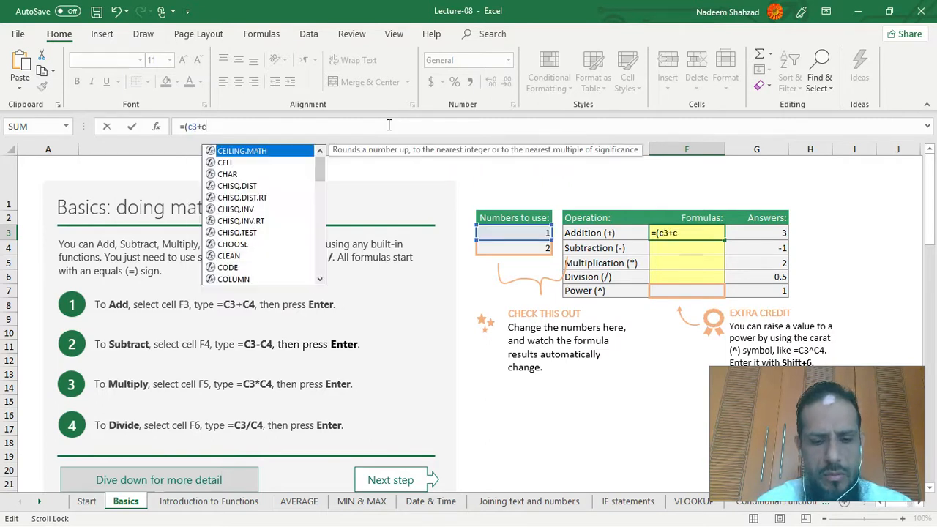
pyautogui.write('4)')
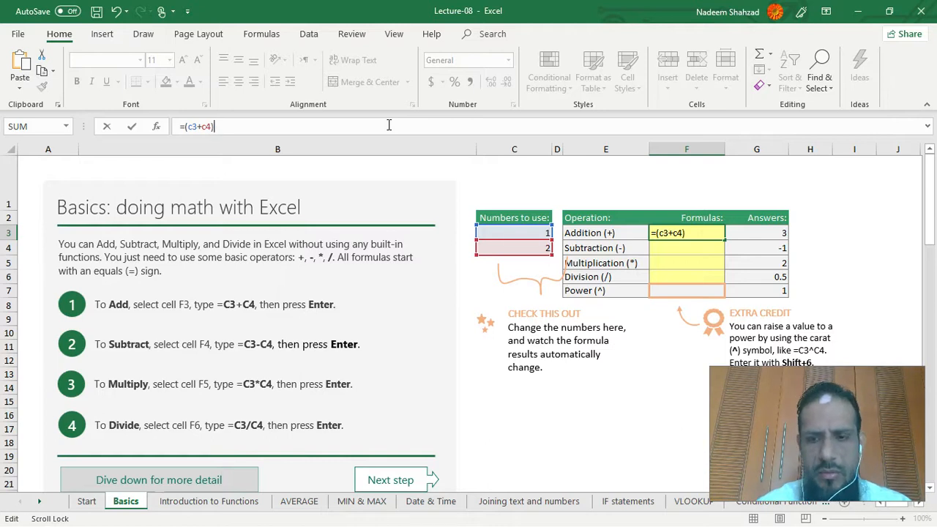
pyautogui.press('Return')
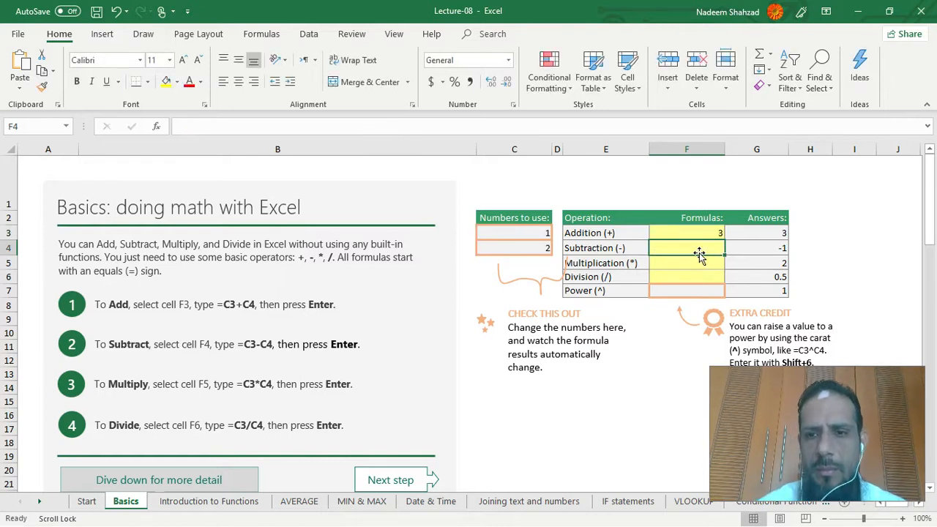
# Review the addition formula stored in cell F3.
pyautogui.click(691, 232)
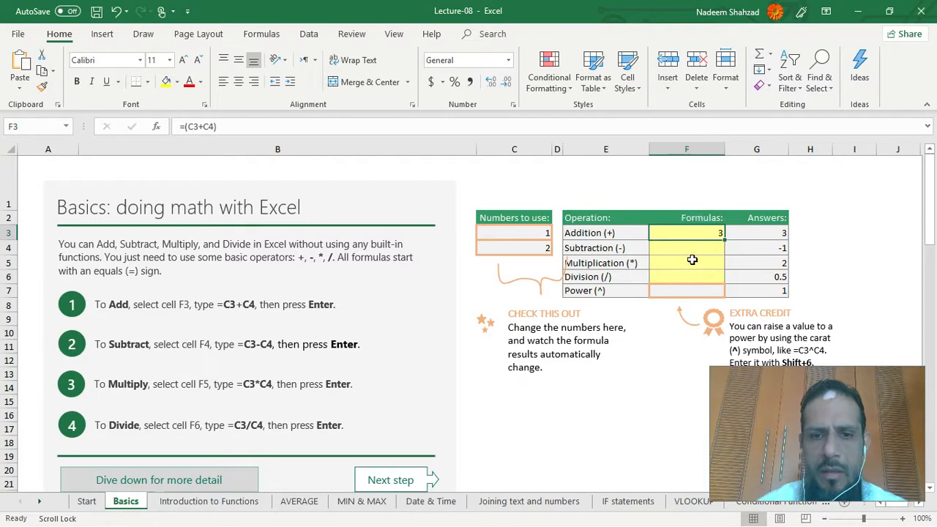
pyautogui.click(692, 253)
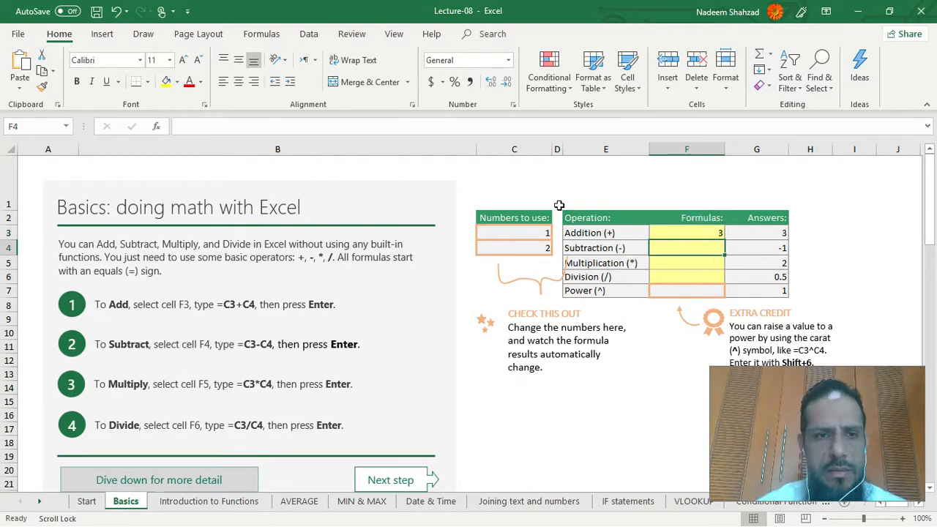
pyautogui.click(668, 232)
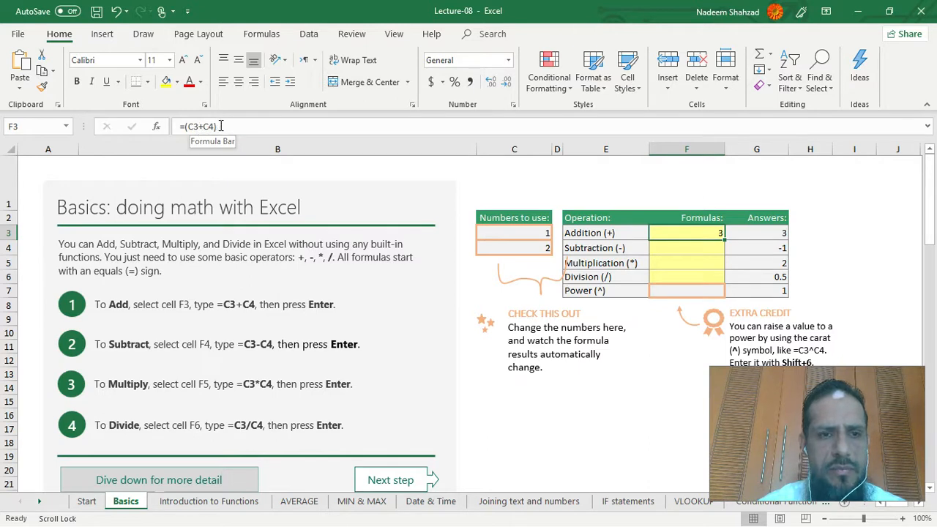
pyautogui.click(690, 249)
pyautogui.click(691, 234)
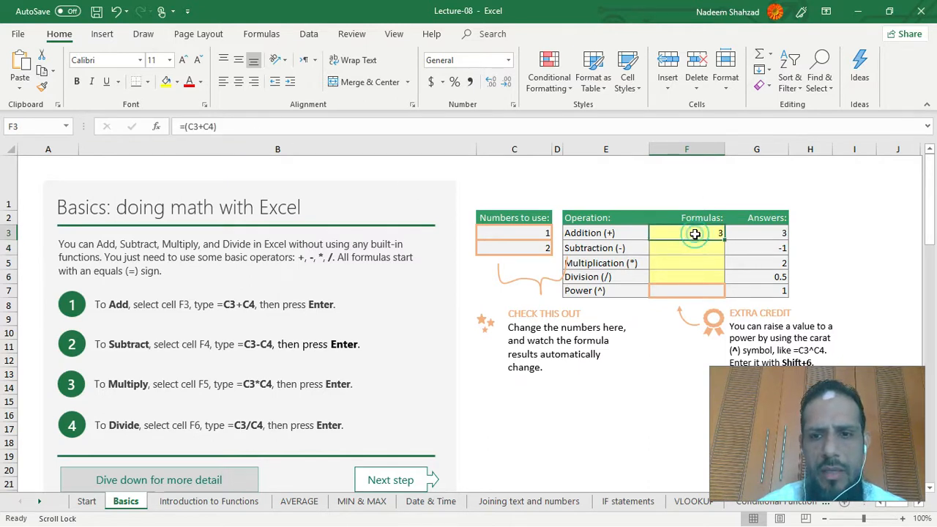
# Enter the formula =(C3-C4) in cell F4 for the subtraction row.
pyautogui.click(691, 247)
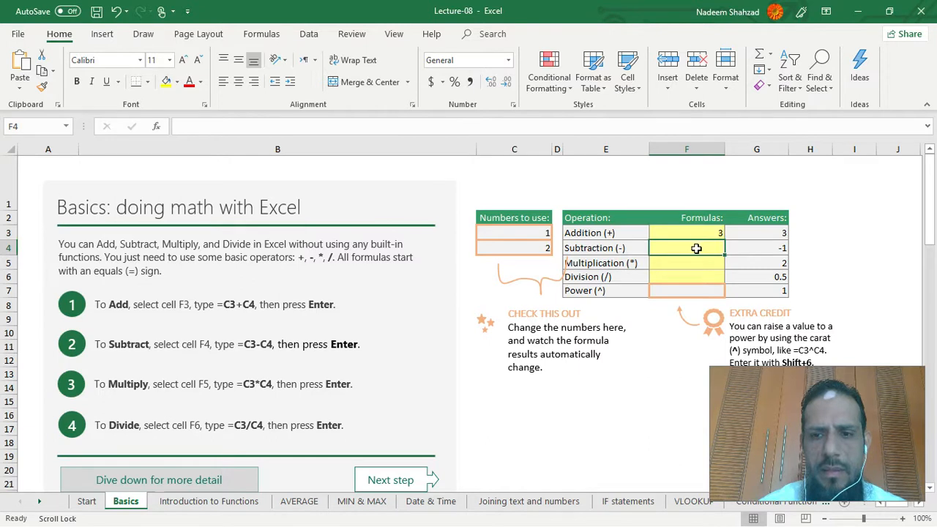
pyautogui.click(256, 124)
pyautogui.write('-')
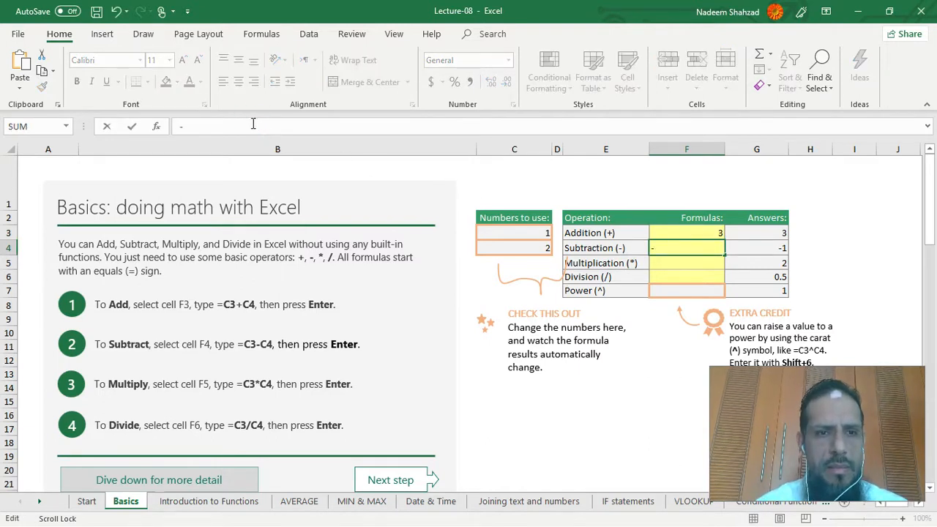
pyautogui.press('BackSpace')
pyautogui.write('=(')
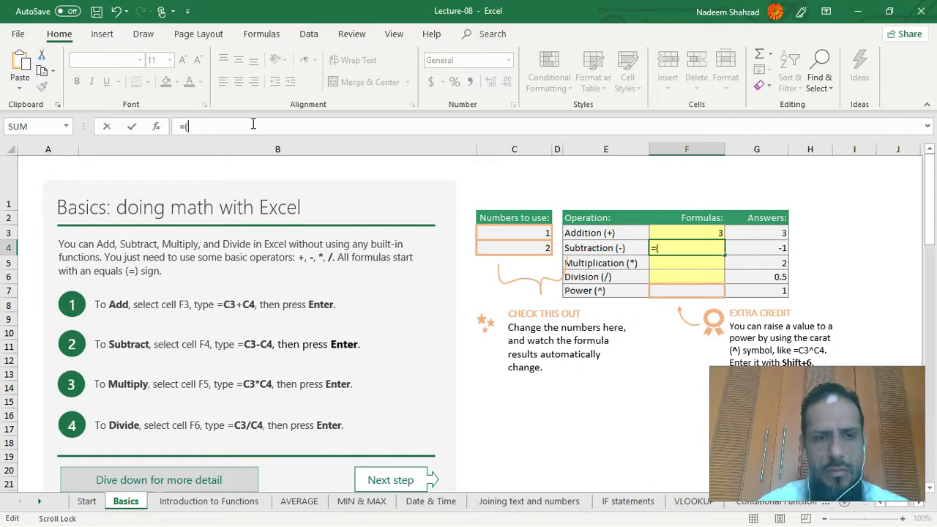
pyautogui.write('c')
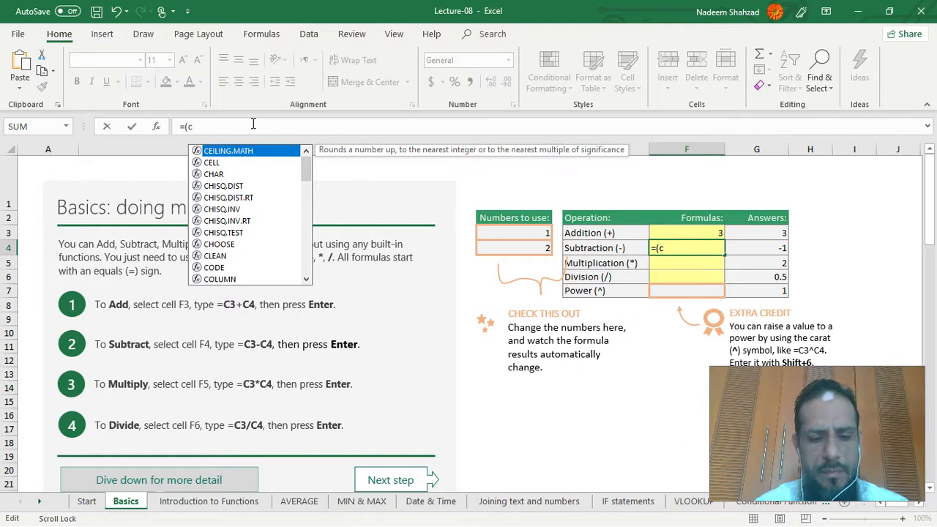
pyautogui.write('3-')
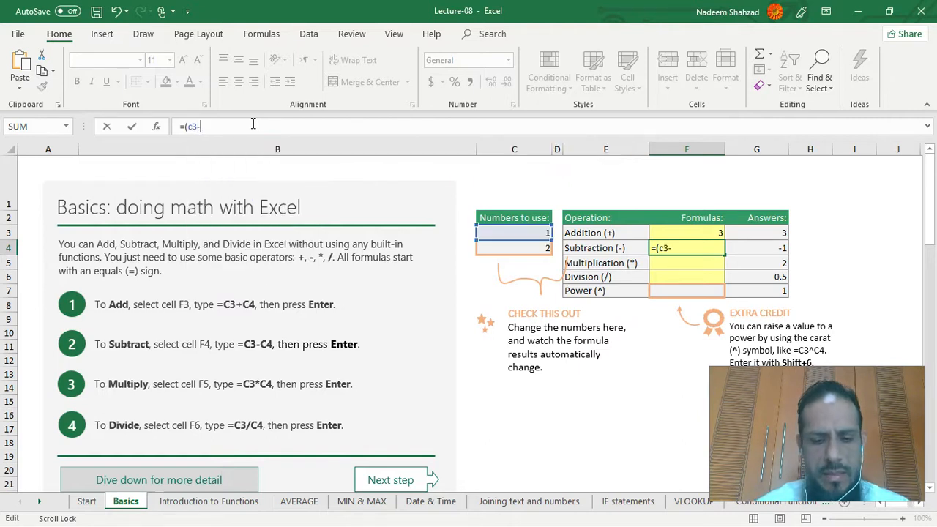
pyautogui.write('c4)')
pyautogui.press('Return')
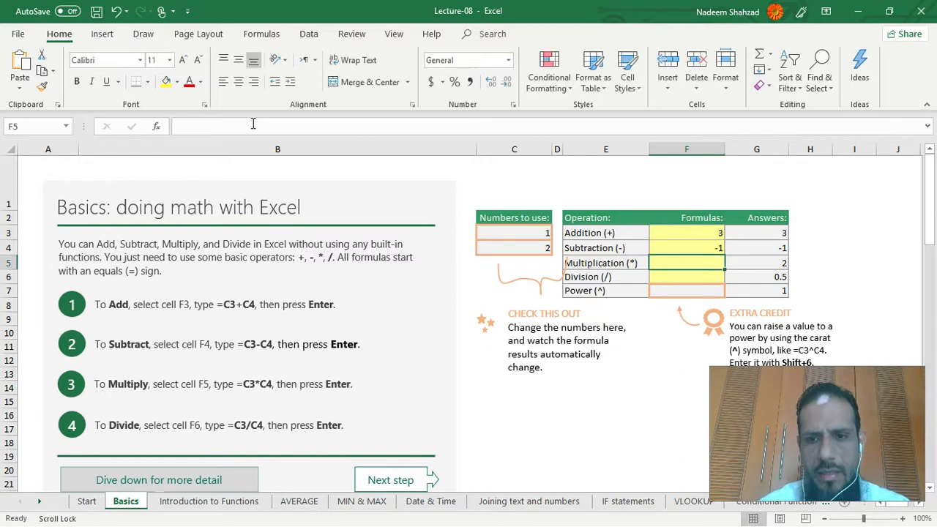
# Swap the cell references in the subtraction formula in F4 so that it reads =(C4-C3).
pyautogui.click(694, 248)
pyautogui.click(694, 267)
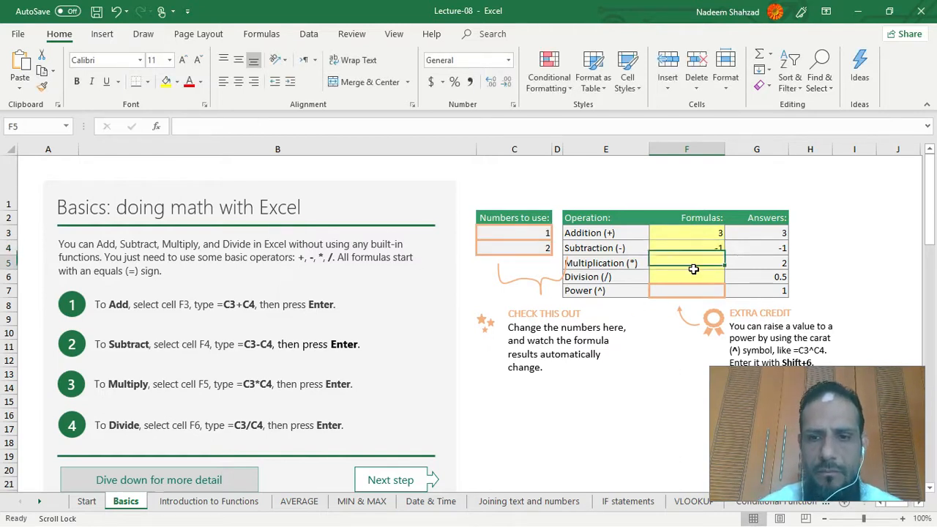
pyautogui.click(540, 249)
pyautogui.click(688, 247)
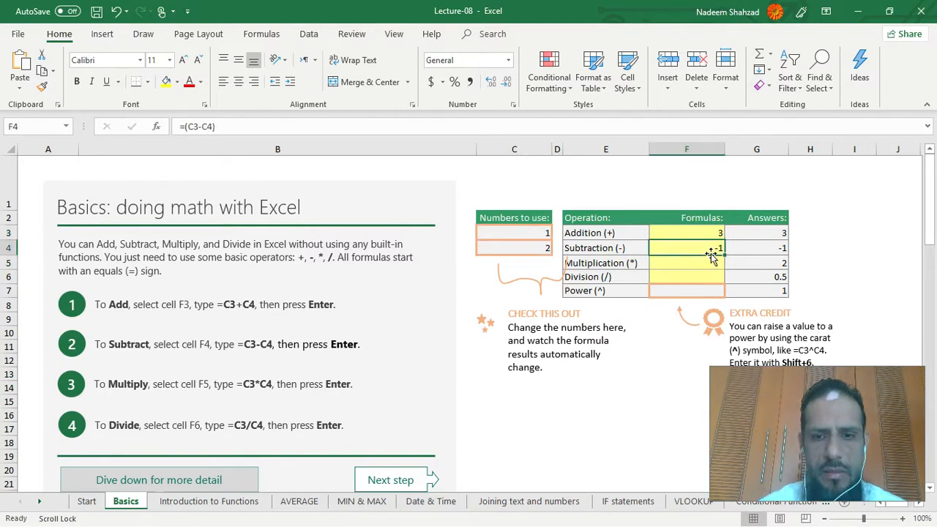
pyautogui.click(229, 126)
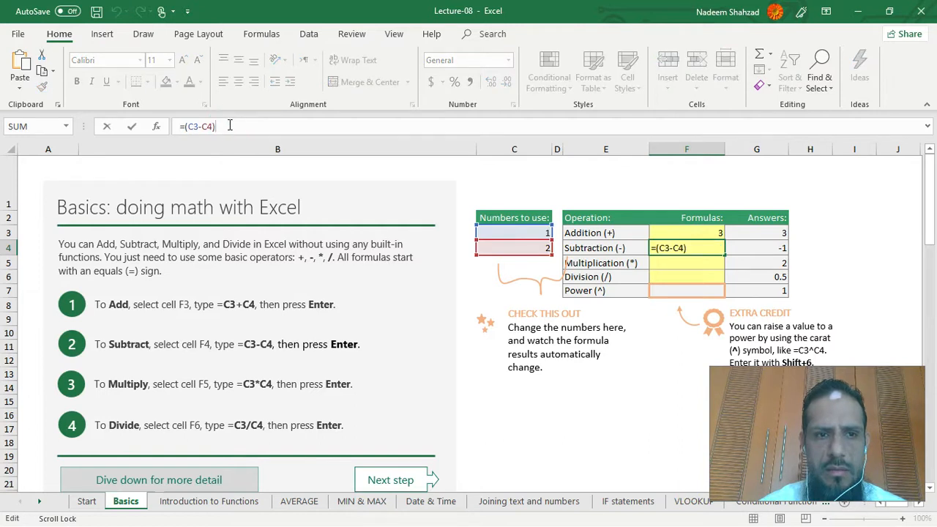
pyautogui.press('Left')
pyautogui.press('Left')
pyautogui.press('Left')
pyautogui.press('Left')
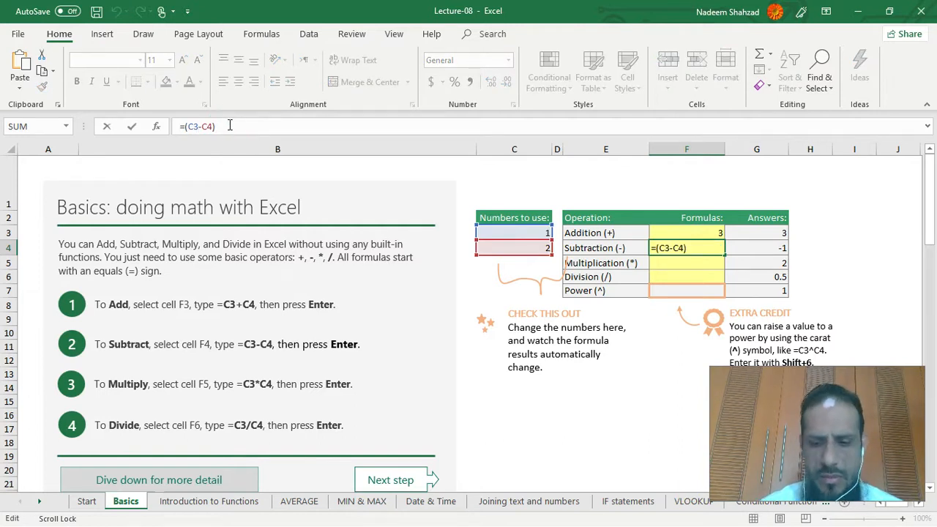
pyautogui.press('BackSpace')
pyautogui.write('4')
pyautogui.press('Right')
pyautogui.press('Right')
pyautogui.press('Right')
pyautogui.press('BackSpace')
pyautogui.write('3')
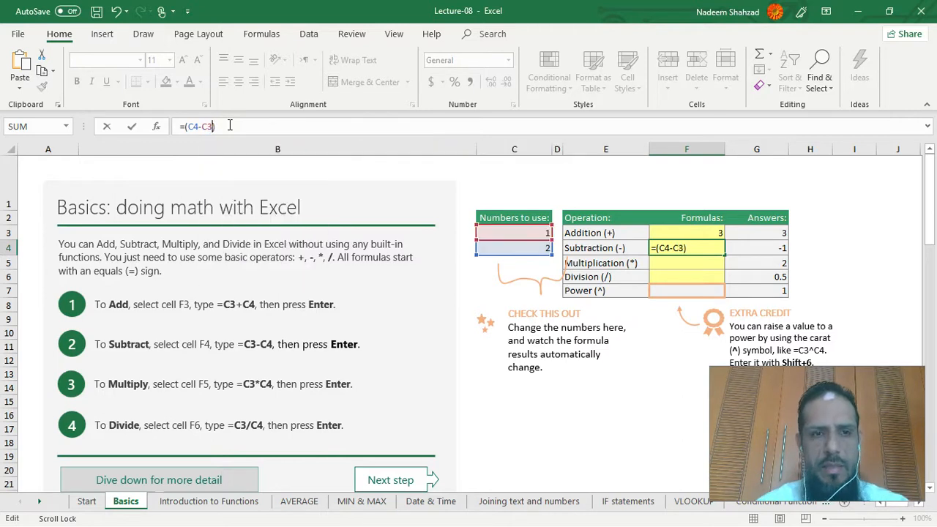
pyautogui.press('Return')
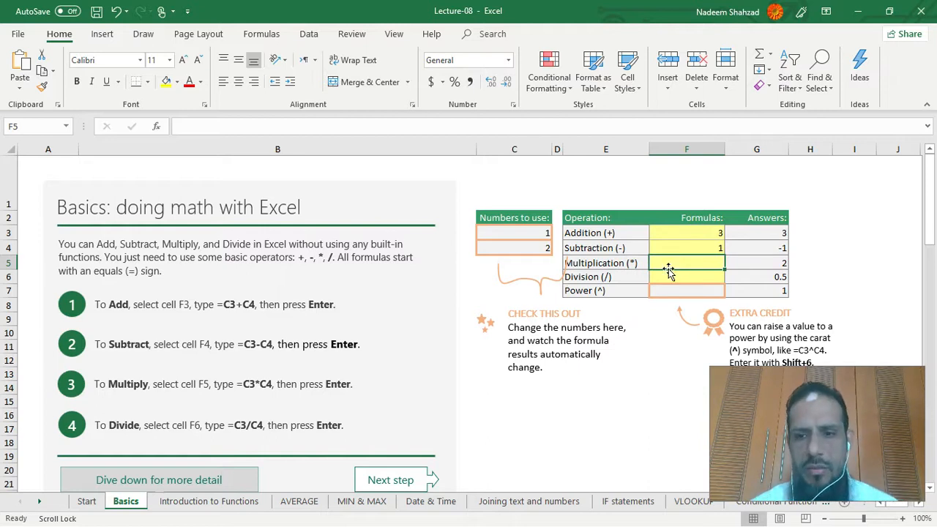
# Enter the formula =(C3*C4) in cell F5 for the multiplication row.
pyautogui.click(681, 236)
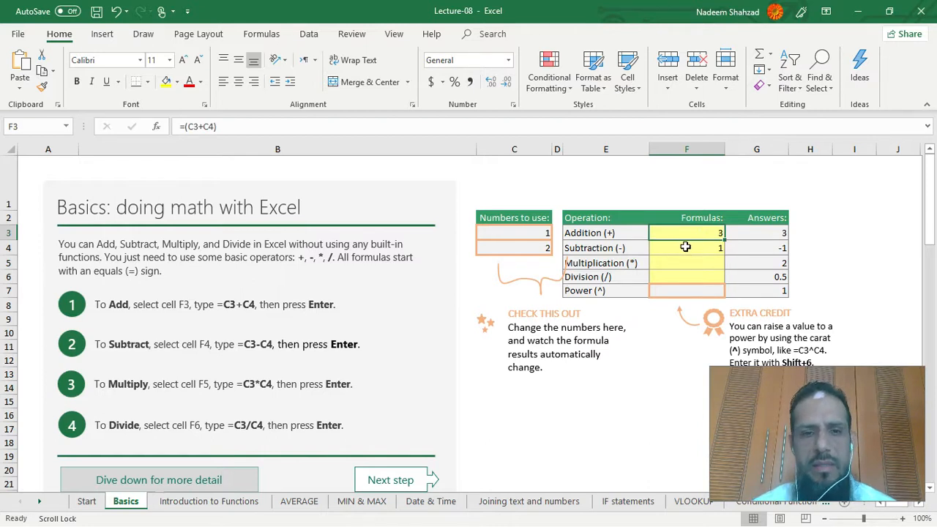
pyautogui.click(685, 248)
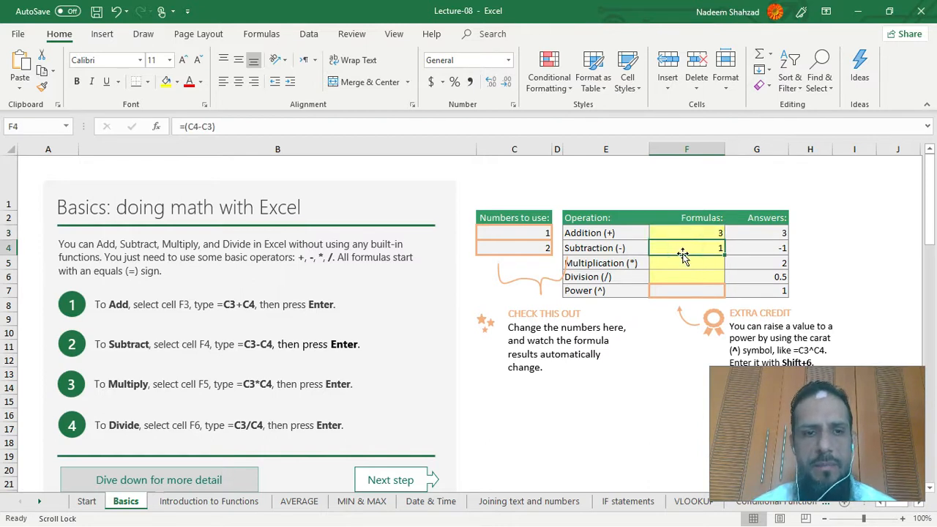
pyautogui.click(681, 262)
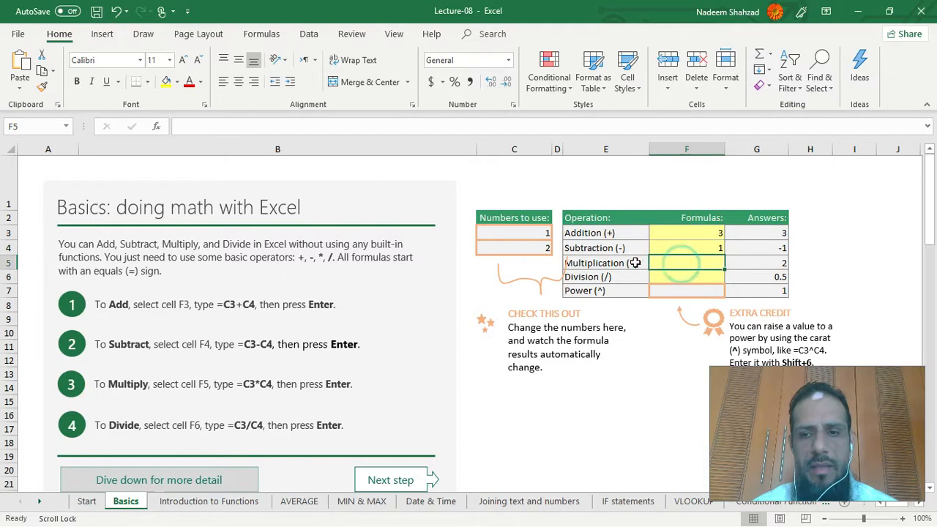
pyautogui.click(217, 127)
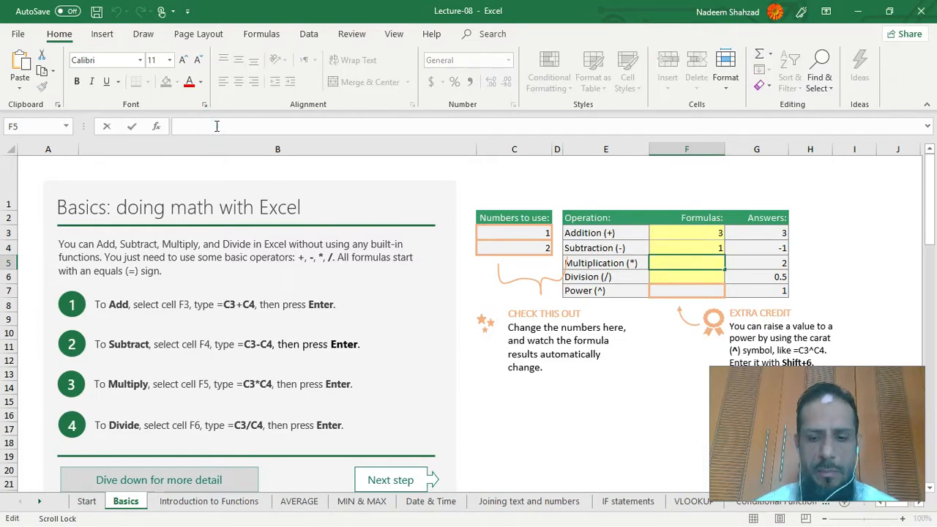
pyautogui.write('=(')
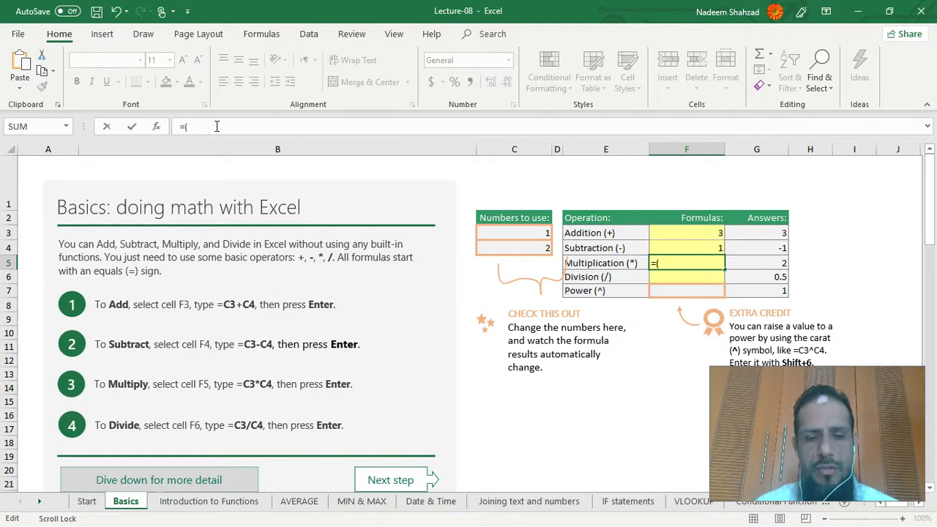
pyautogui.write('c')
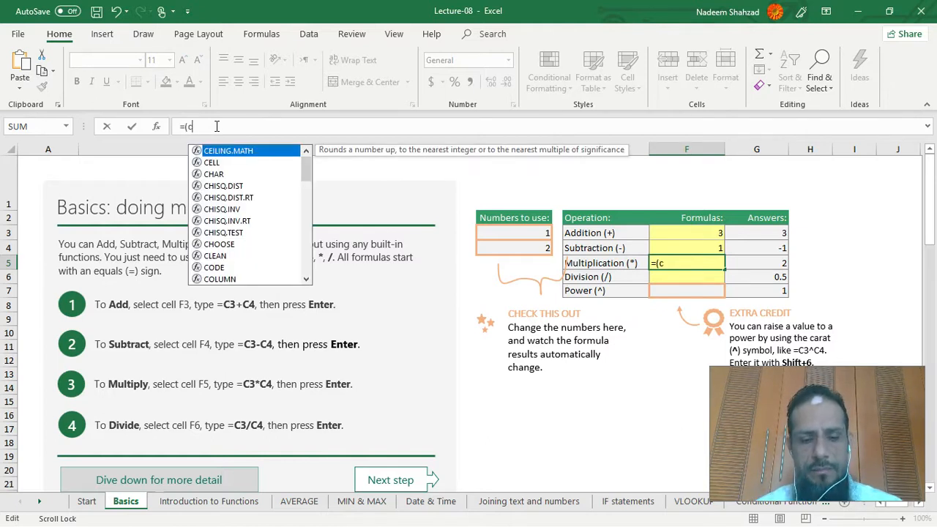
pyautogui.write('3*')
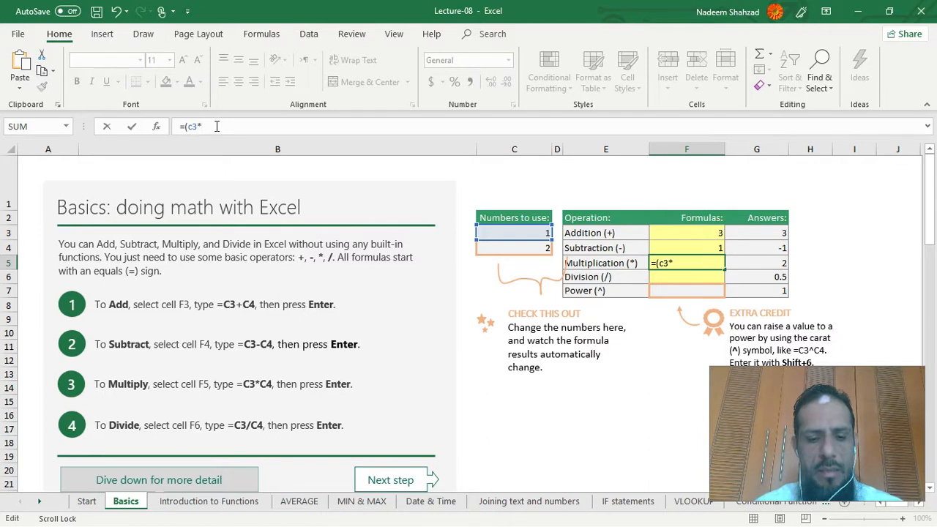
pyautogui.write('c4)')
pyautogui.press('Return')
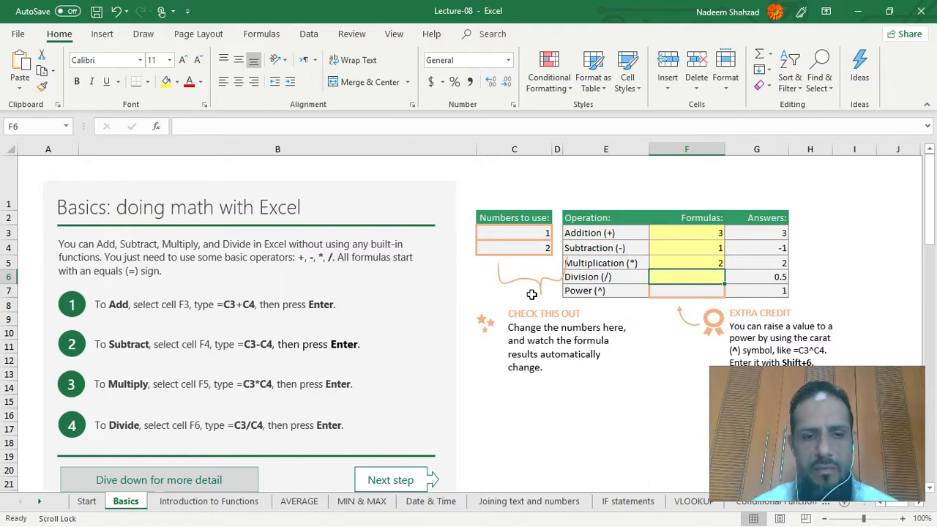
# Enter the formula =(C3/C4) in cell F6 for the division row.
pyautogui.click(691, 263)
pyautogui.click(691, 276)
pyautogui.click(688, 263)
pyautogui.click(683, 275)
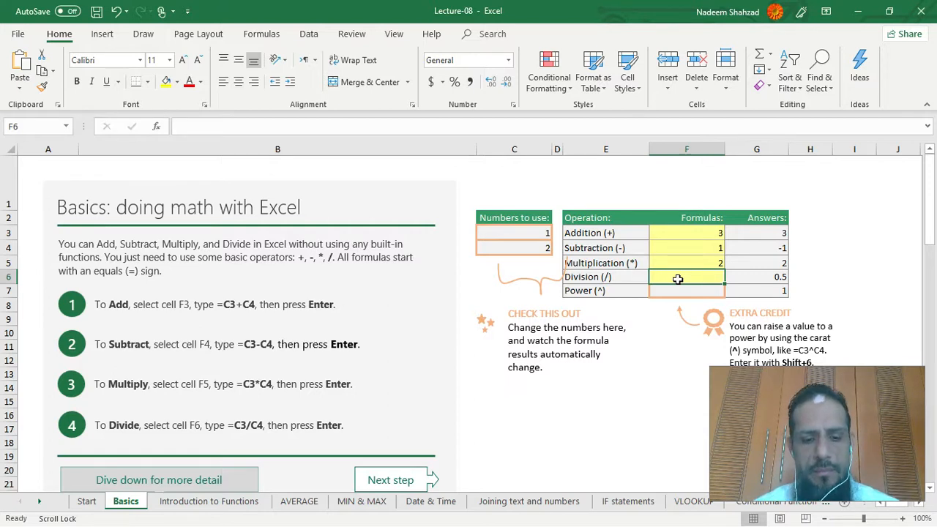
pyautogui.write('=')
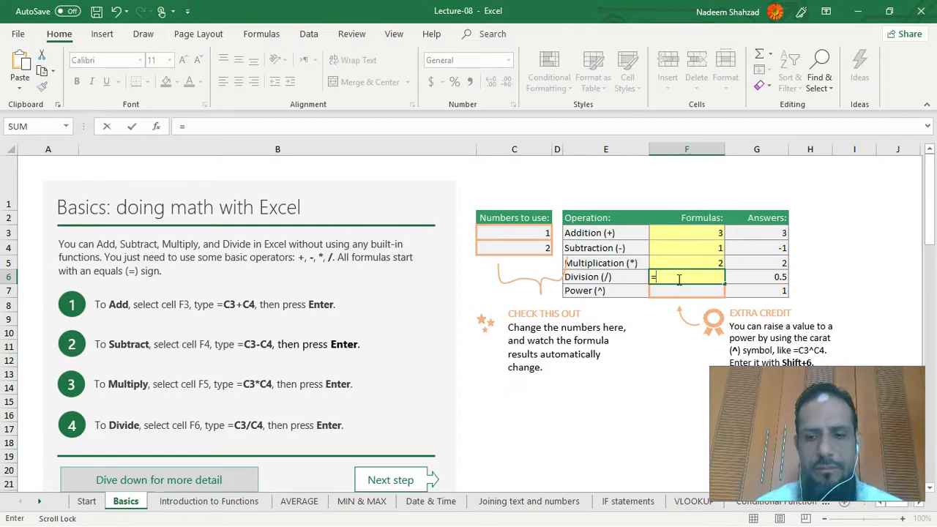
pyautogui.write('(c3')
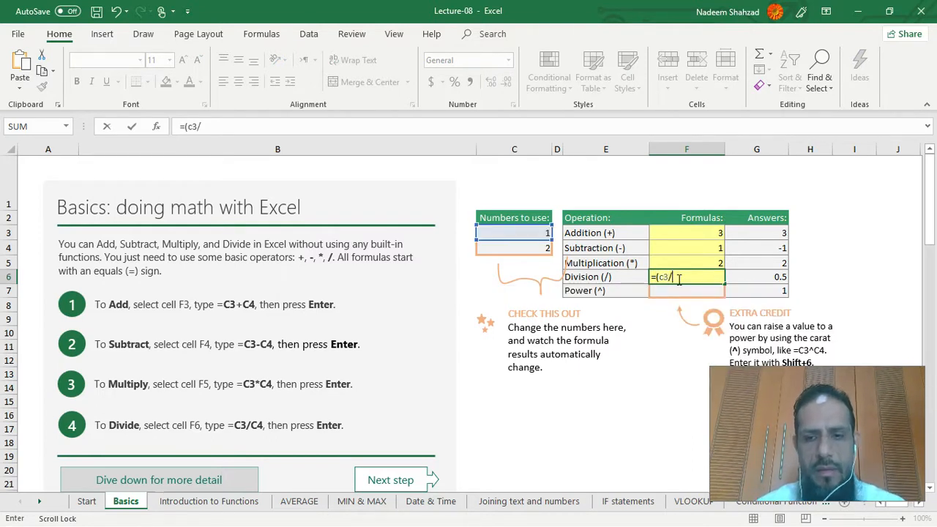
pyautogui.write('/c')
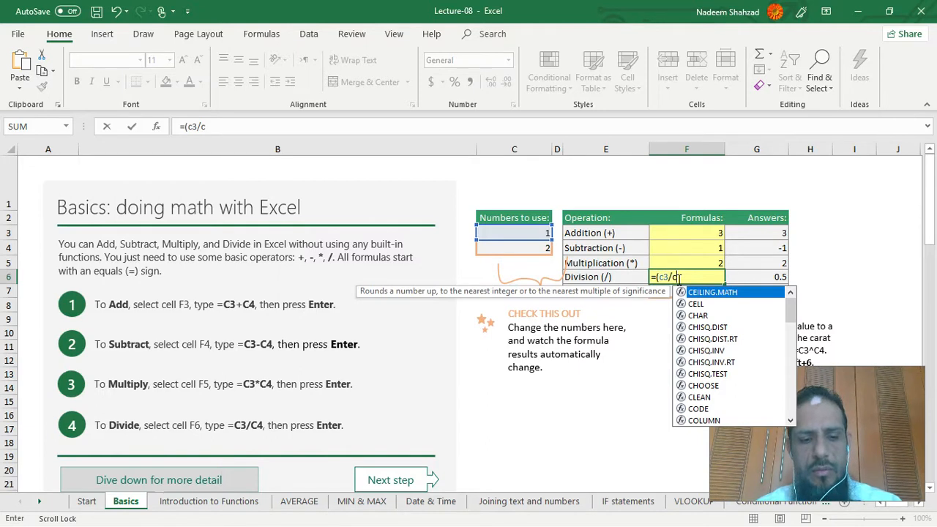
pyautogui.write('1')
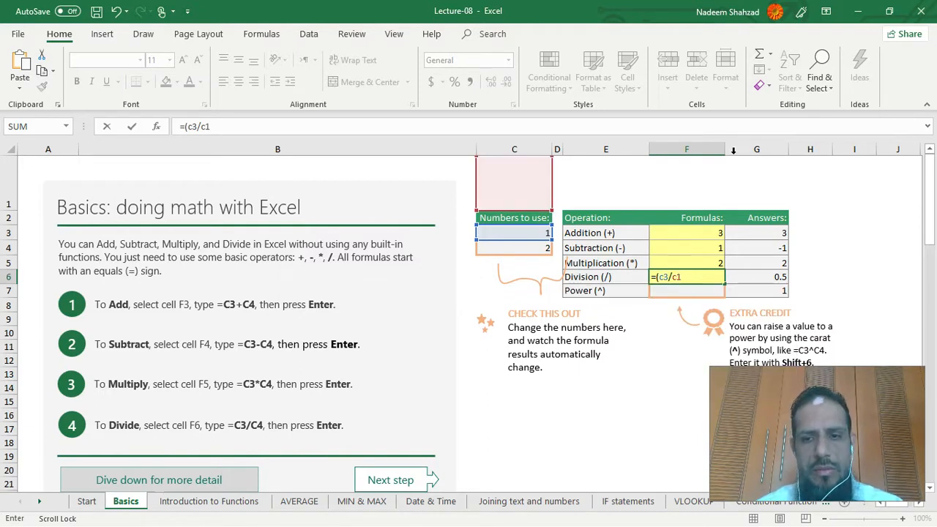
pyautogui.press('BackSpace')
pyautogui.write('4')
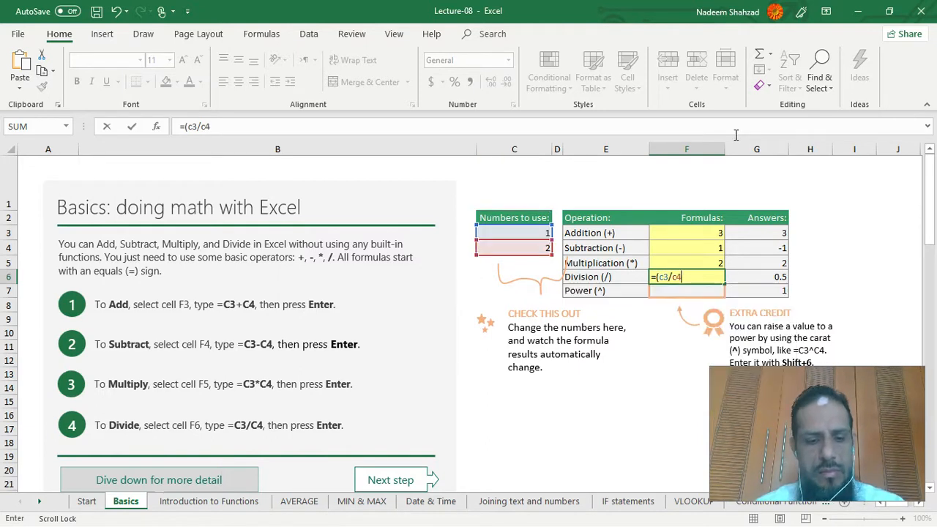
pyautogui.write(')')
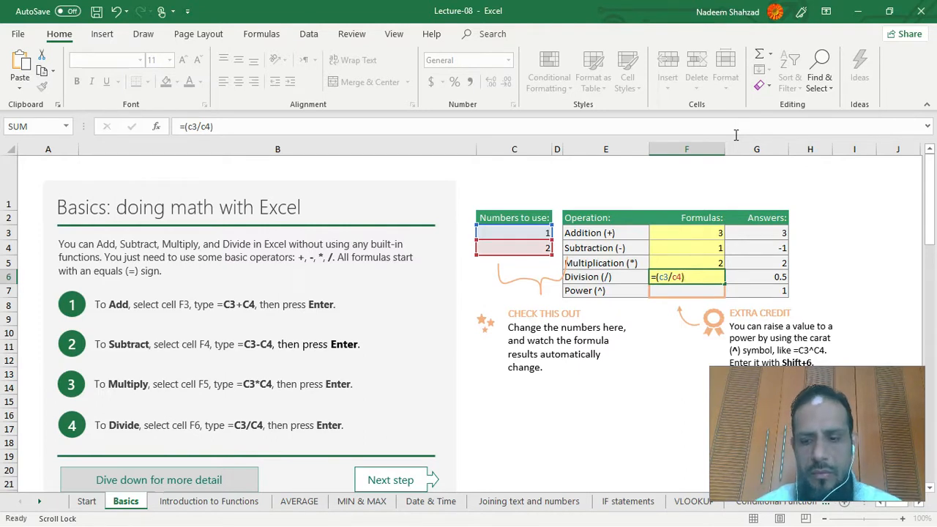
pyautogui.press('Return')
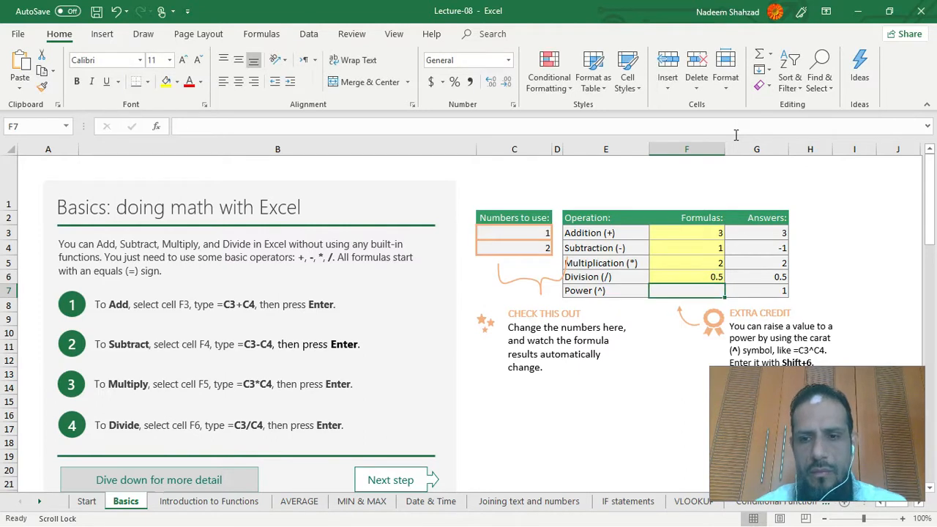
# Review the stored formulas in the Formulas column one by one, from division in F6 up to addition in F3.
pyautogui.click(696, 276)
pyautogui.click(693, 262)
pyautogui.click(692, 247)
pyautogui.click(688, 233)
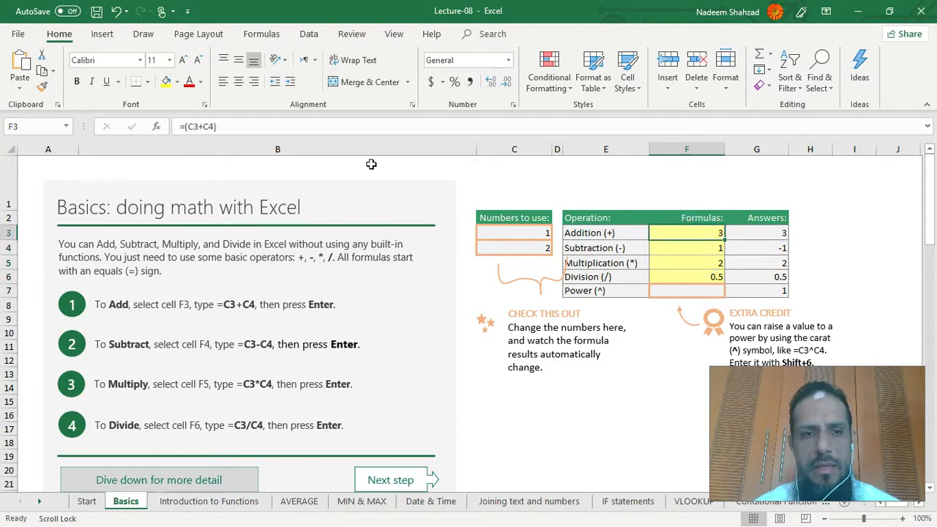